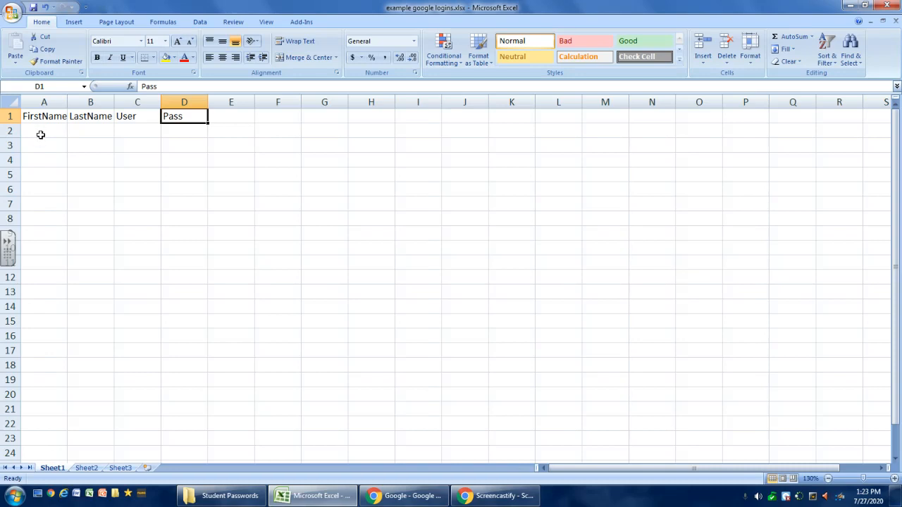
# Fill in row 2 with the first student's first name, last name, user number and password
pyautogui.click(44, 137)
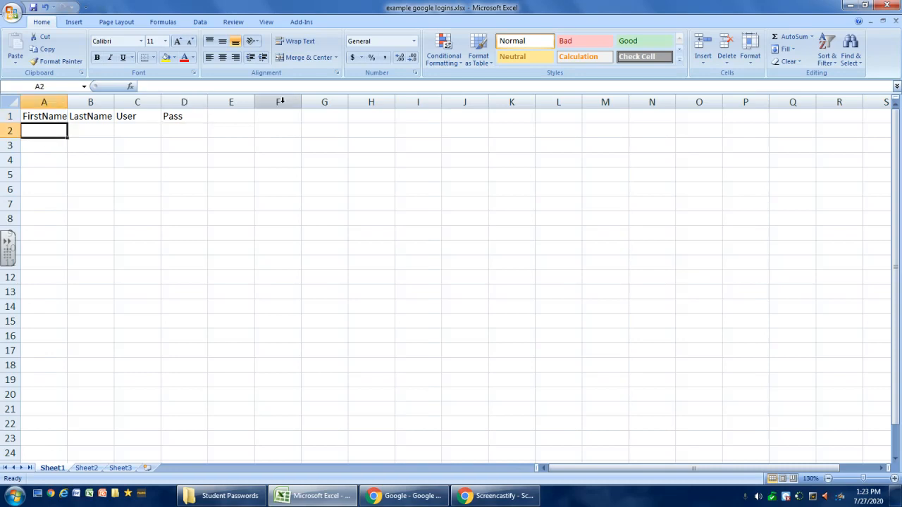
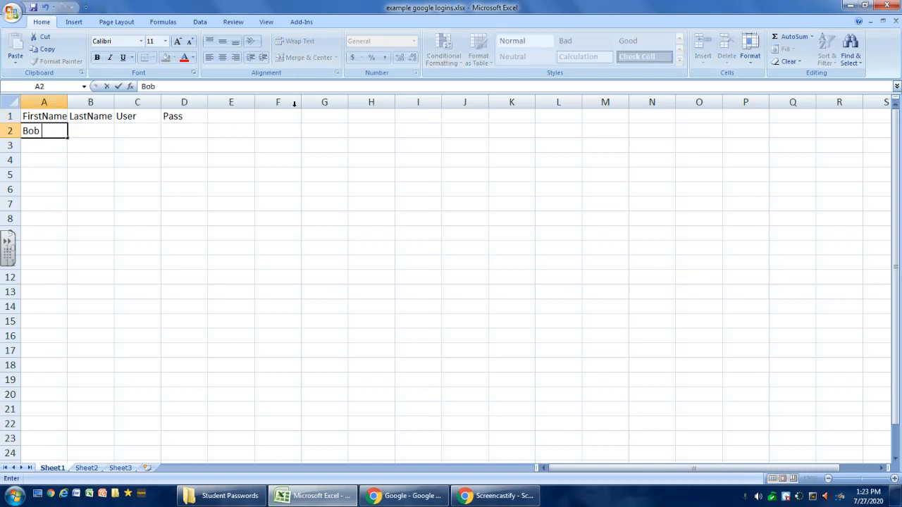
pyautogui.click(91, 133)
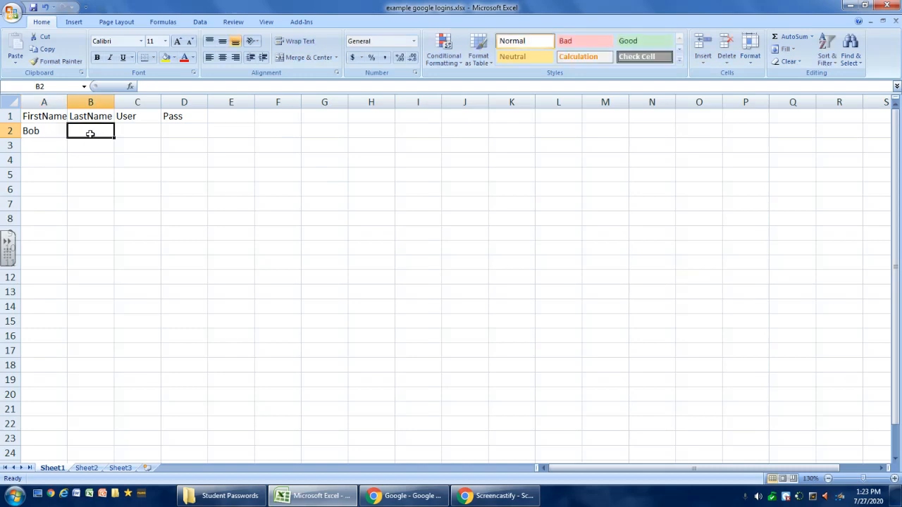
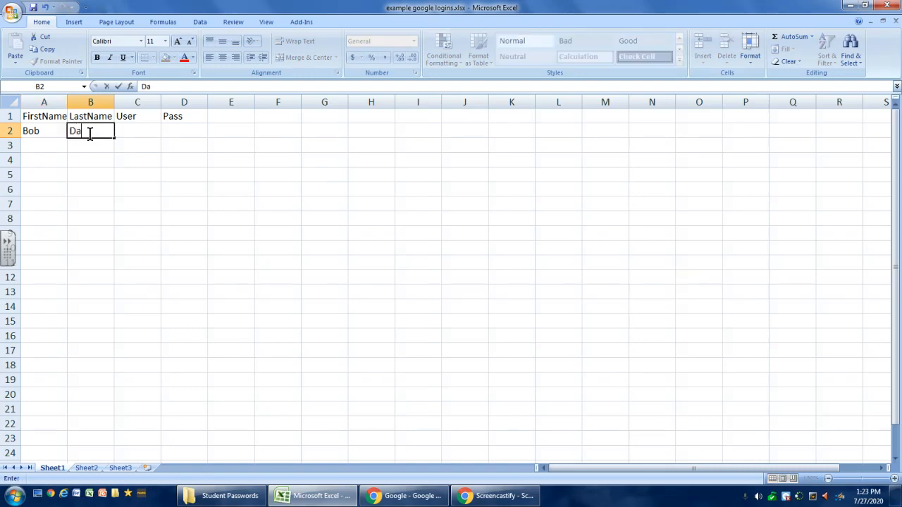
pyautogui.click(136, 131)
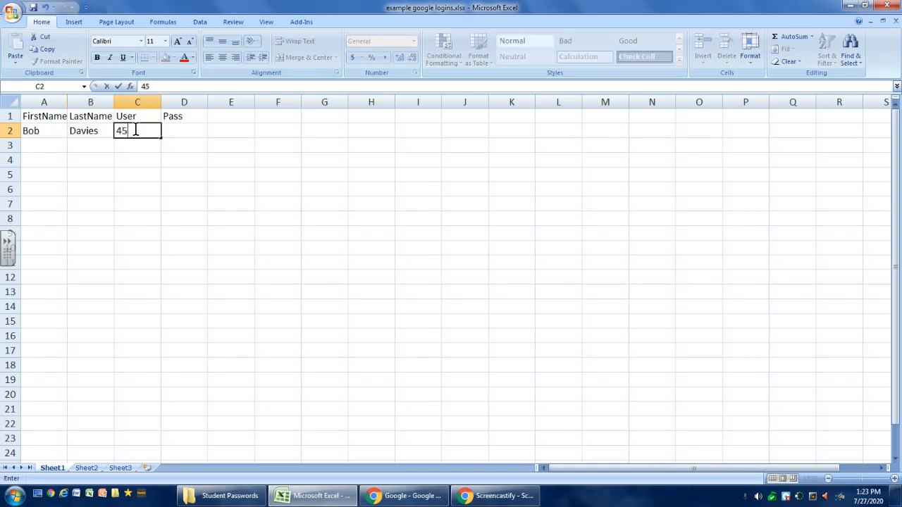
pyautogui.click(187, 127)
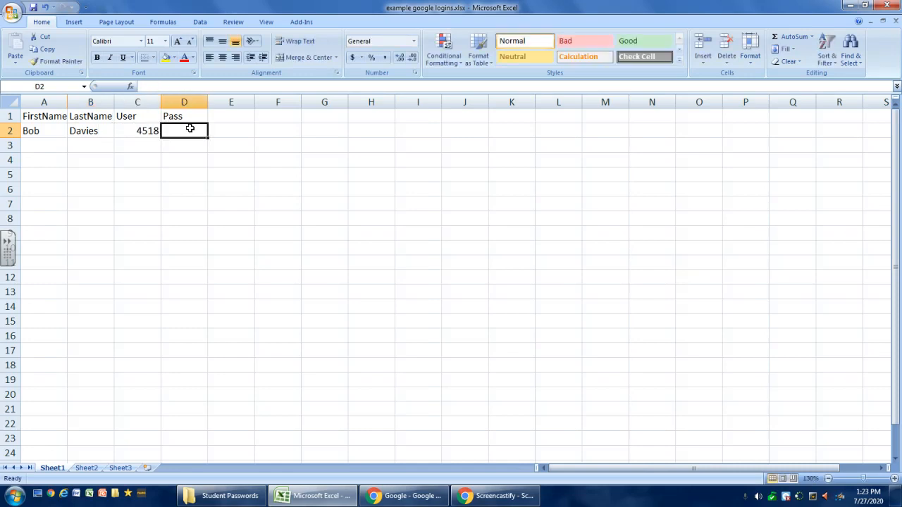
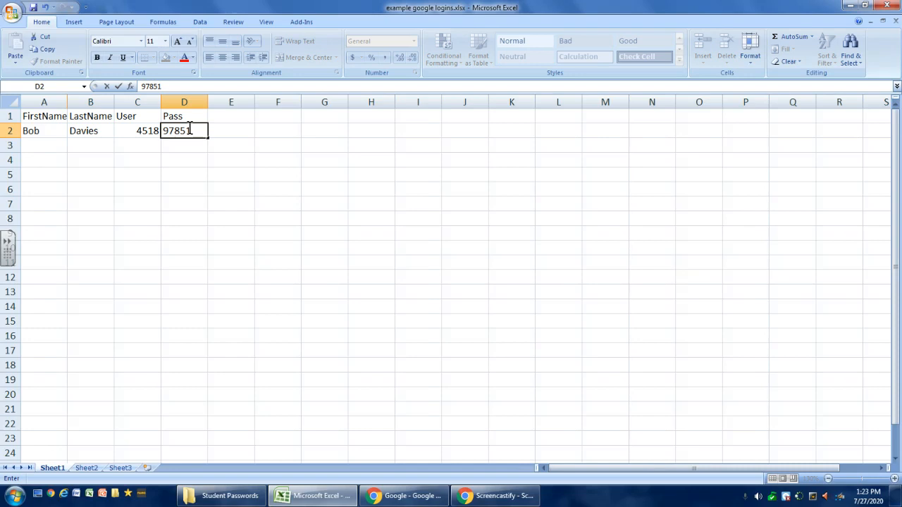
# Fill in row 3 with the second student's first name, last name, user number and password, and save the workbook
pyautogui.click(57, 140)
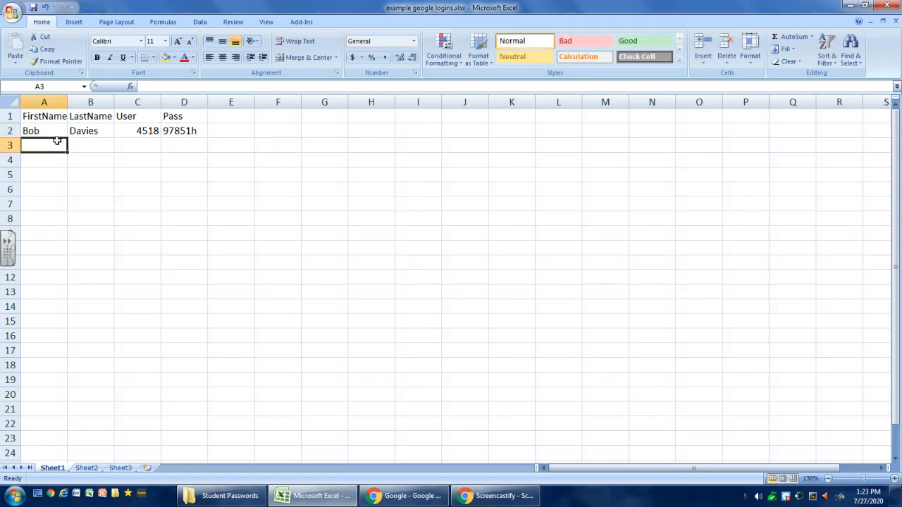
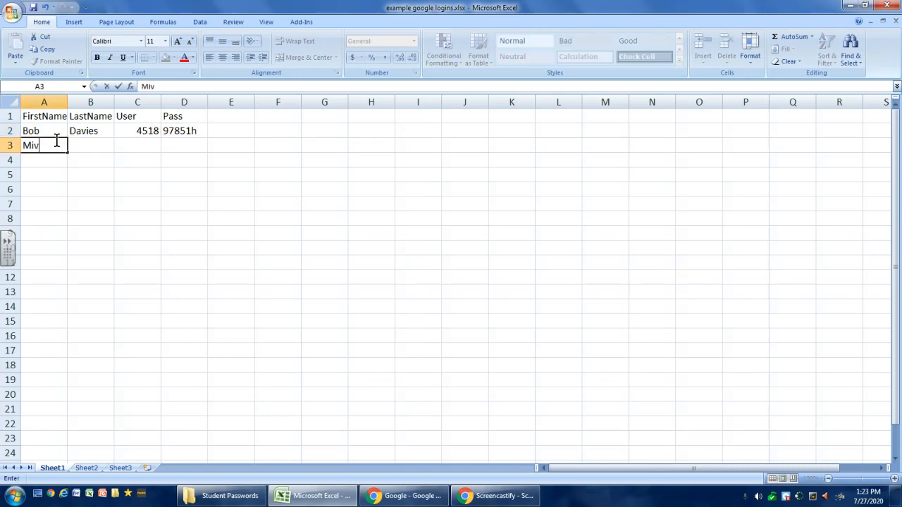
pyautogui.click(79, 146)
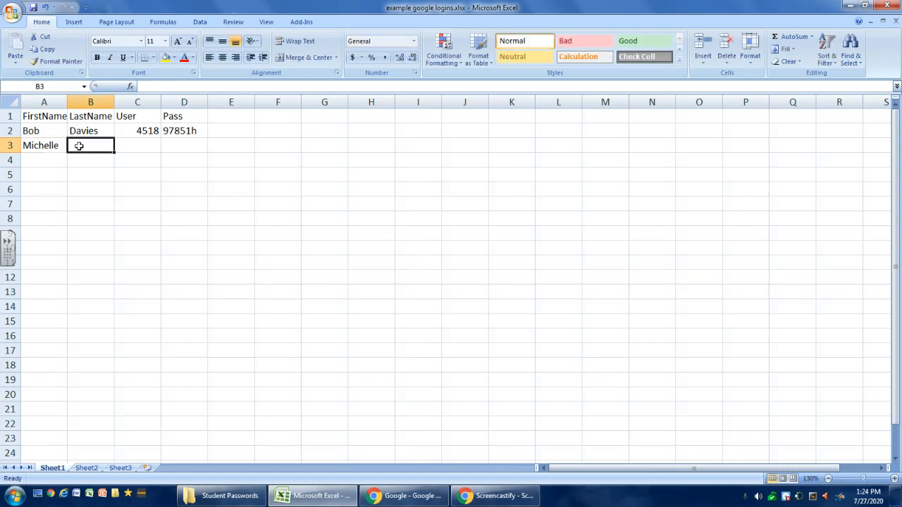
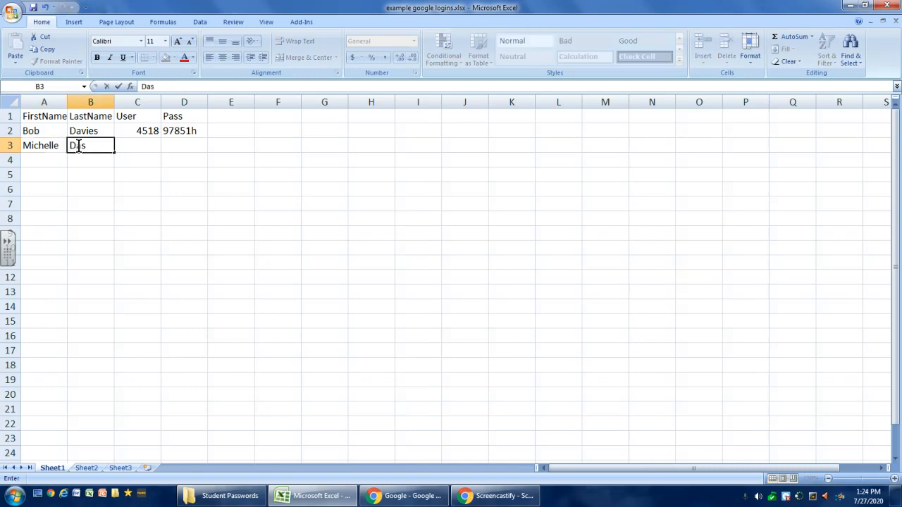
pyautogui.press('Tab')
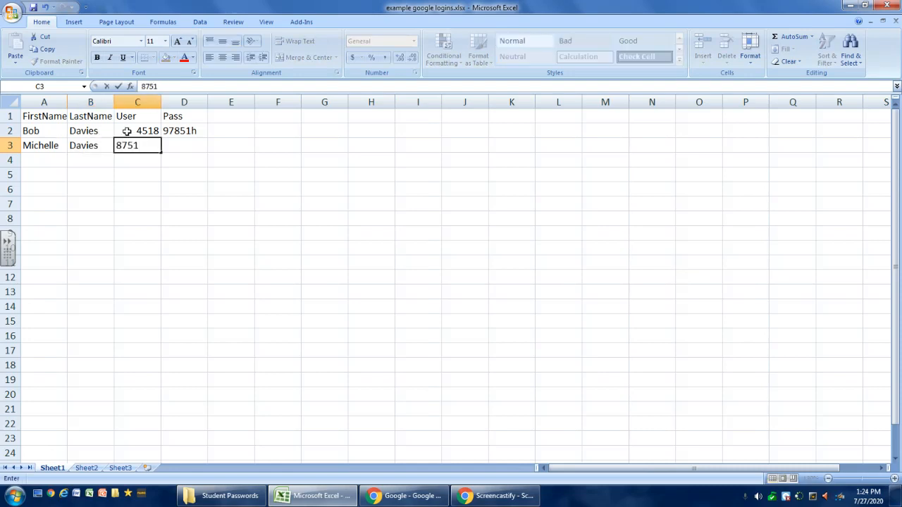
pyautogui.press('Tab')
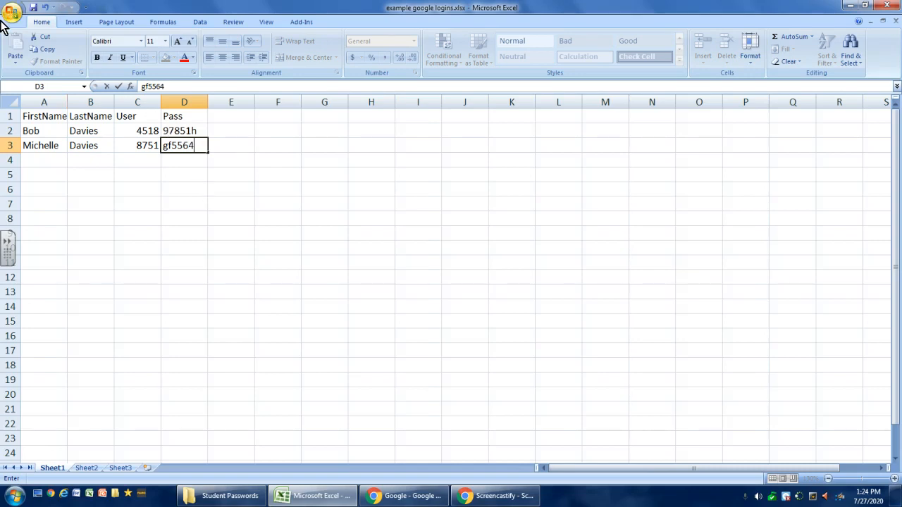
pyautogui.click(33, 7)
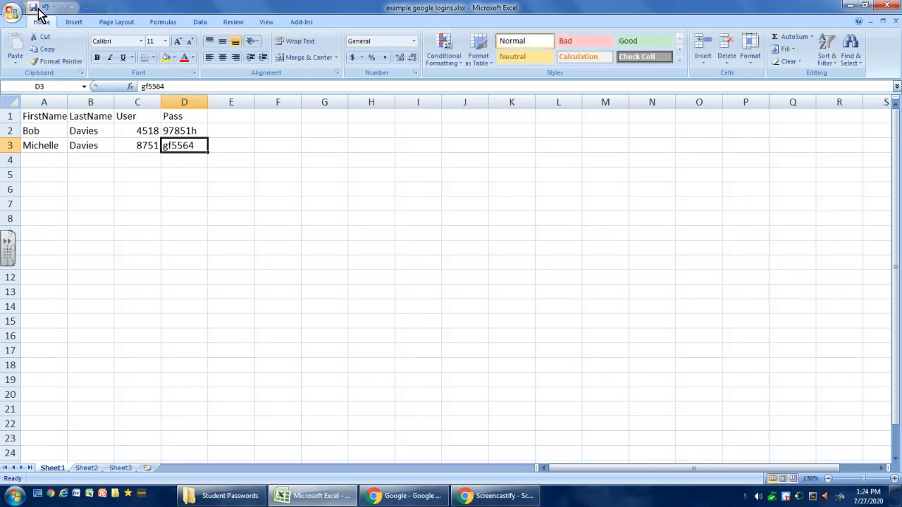
# Switch to the Student Passwords folder and open Google Login TEMPLATE.docx in Word, allowing its SQL command to run
pyautogui.moveTo(420, 499)
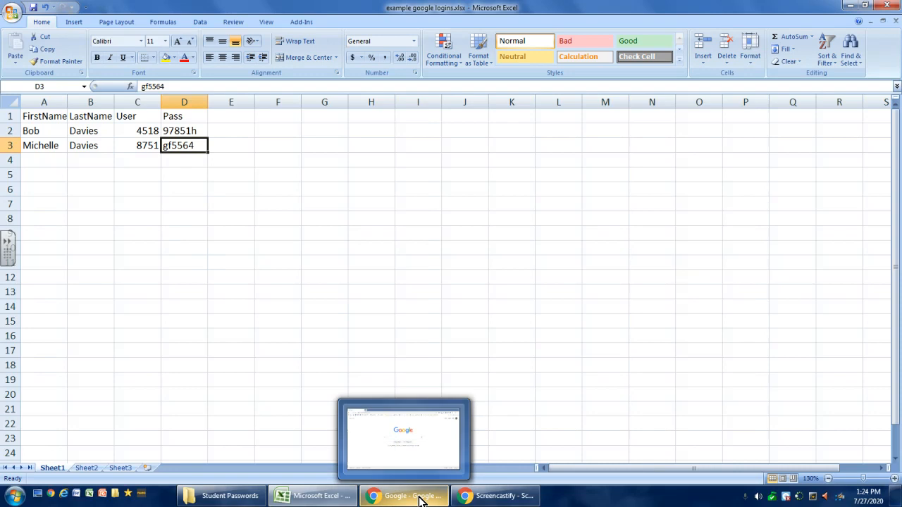
pyautogui.moveTo(331, 498)
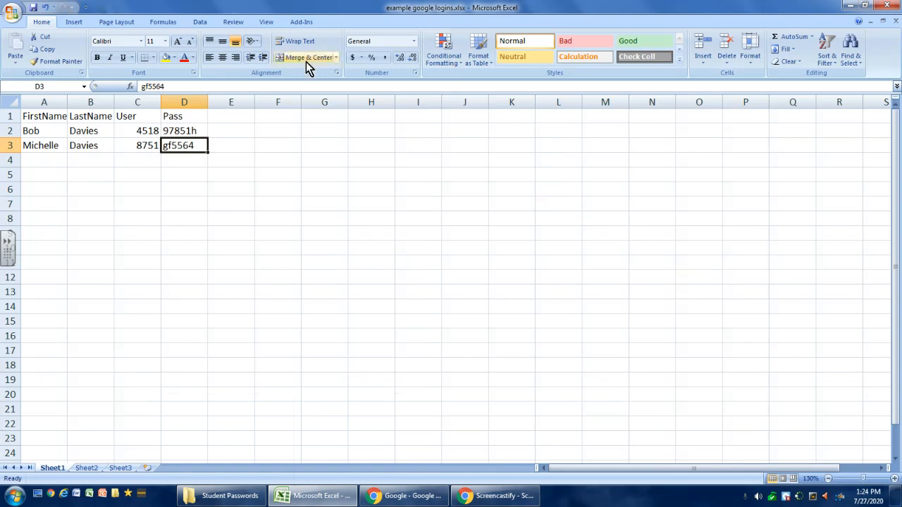
pyautogui.click(232, 497)
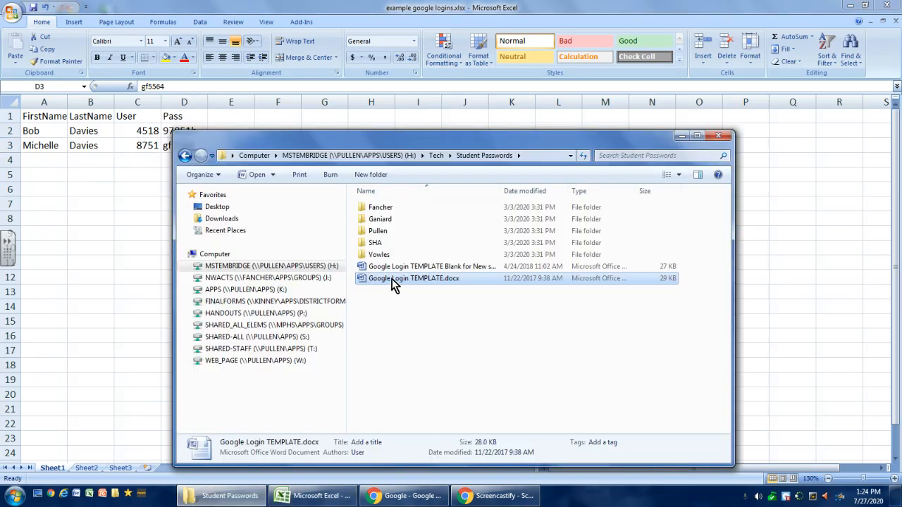
pyautogui.doubleClick(410, 279)
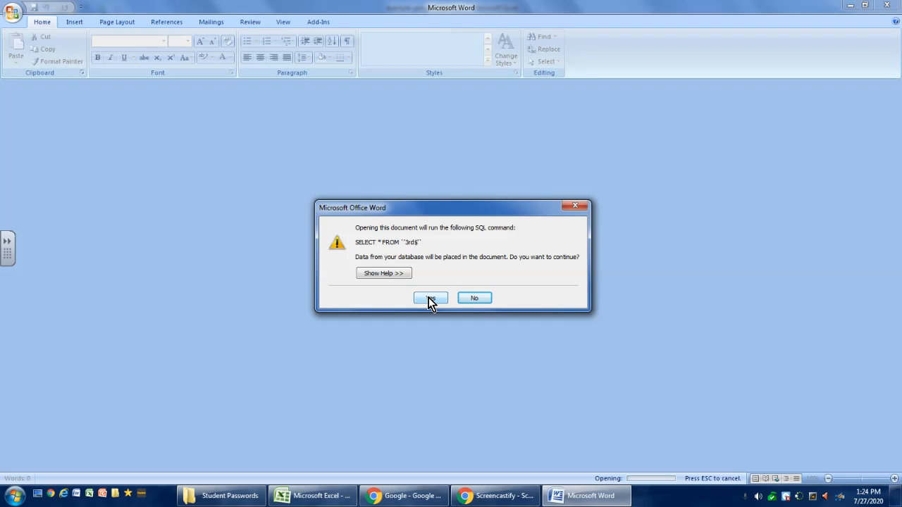
pyautogui.click(431, 300)
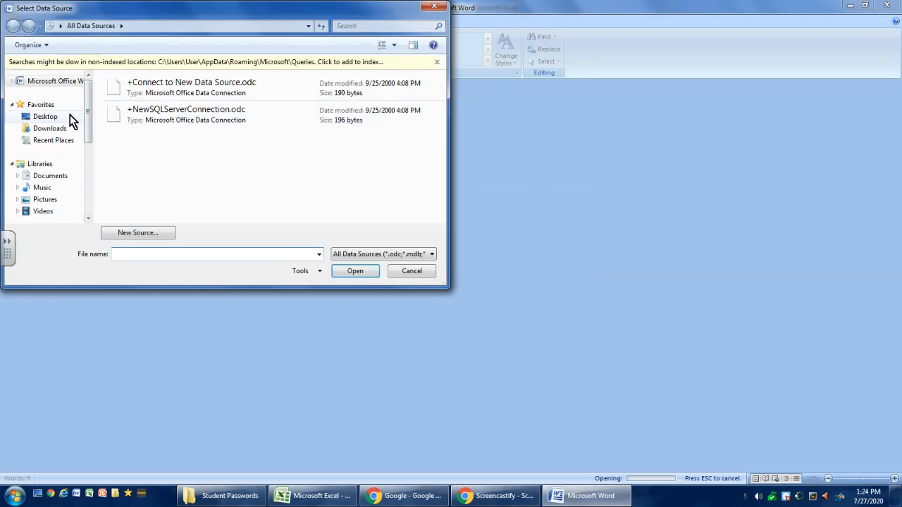
# Connect the template to the example google logins workbook on the Desktop, using its Sheet1 table as the data source
pyautogui.click(64, 106)
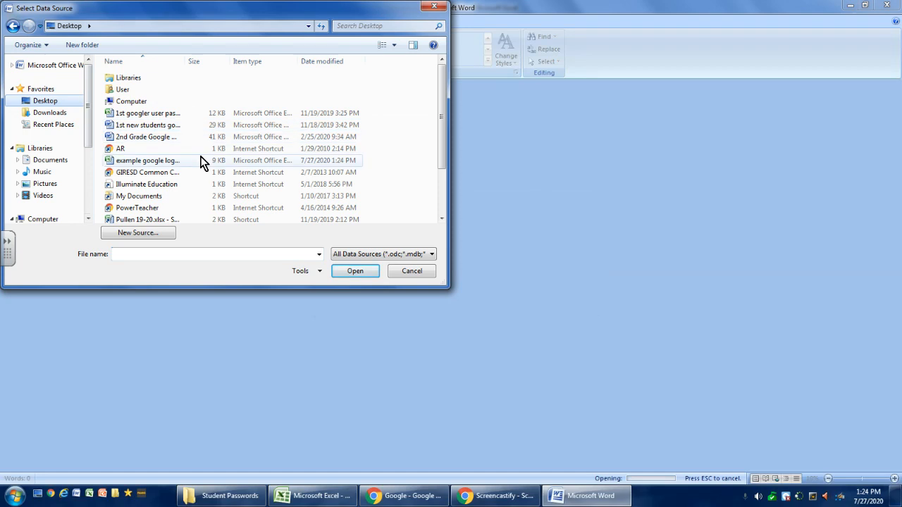
pyautogui.scroll(-2, 341, 158)
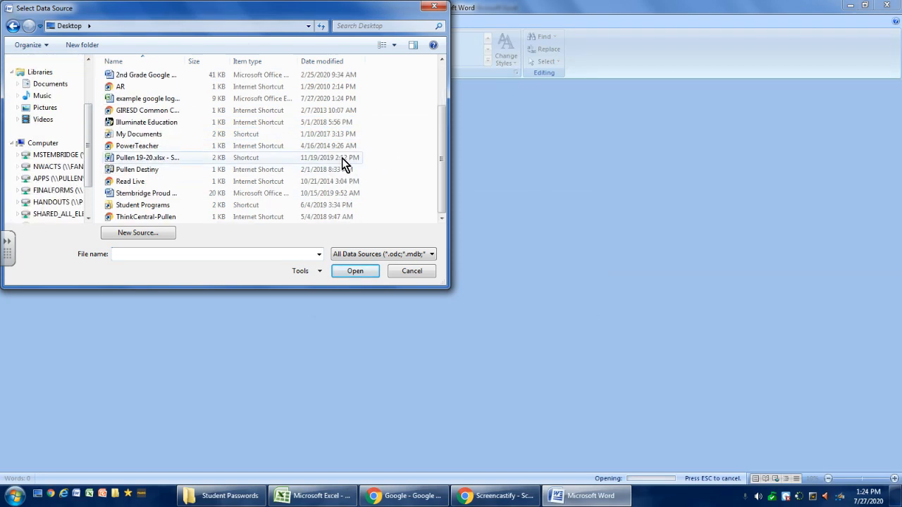
pyautogui.doubleClick(172, 98)
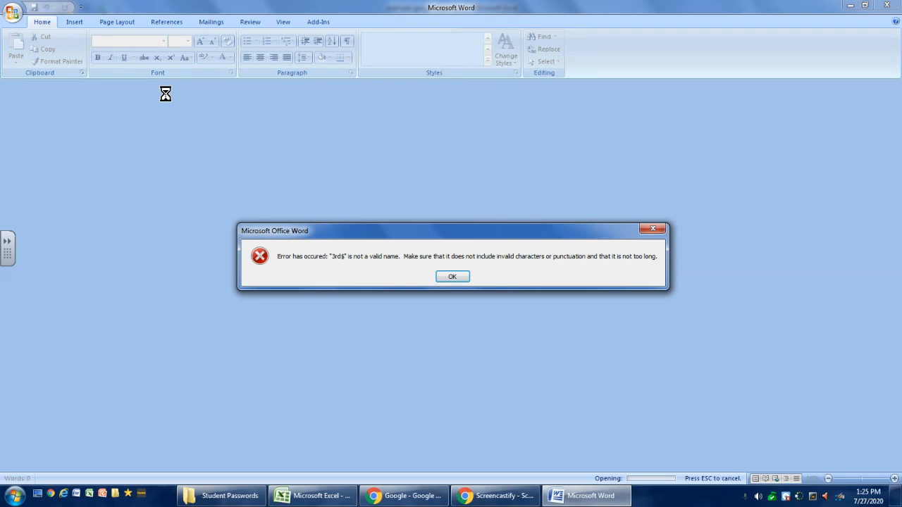
pyautogui.click(464, 278)
pyautogui.click(442, 255)
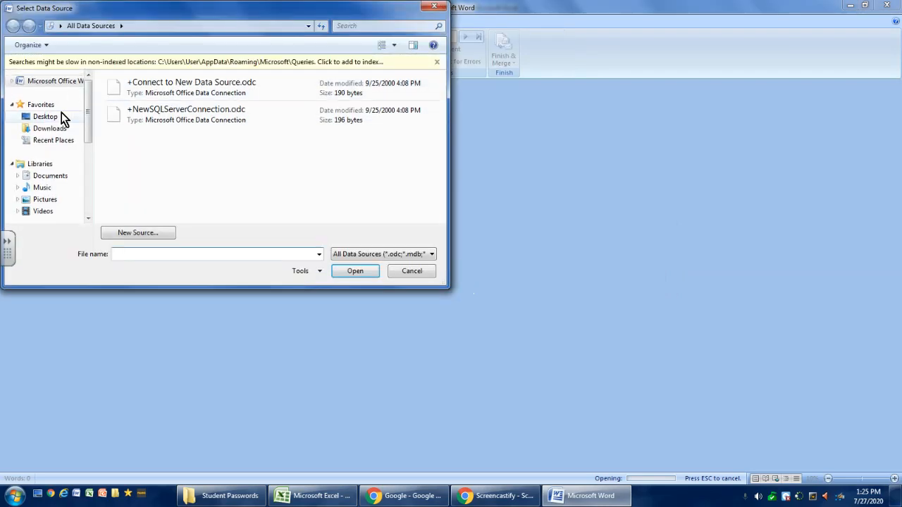
pyautogui.click(45, 114)
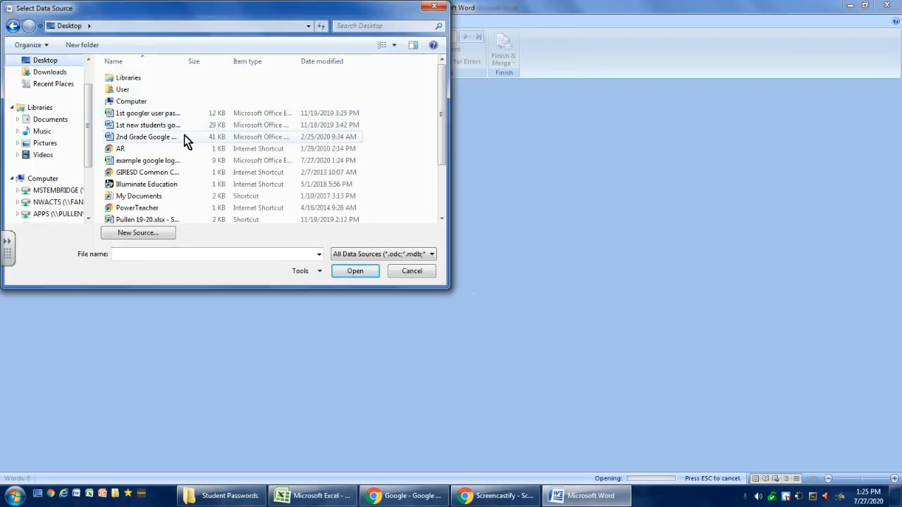
pyautogui.click(182, 163)
pyautogui.doubleClick(182, 164)
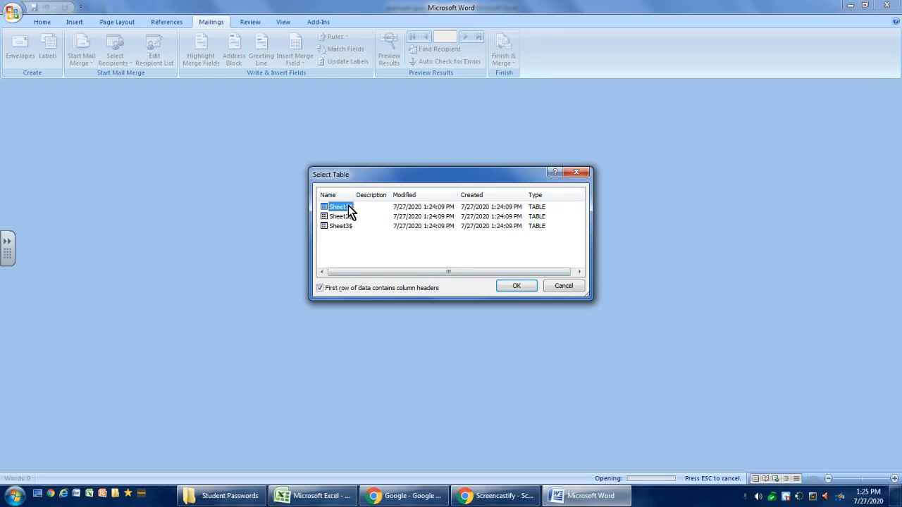
pyautogui.click(515, 287)
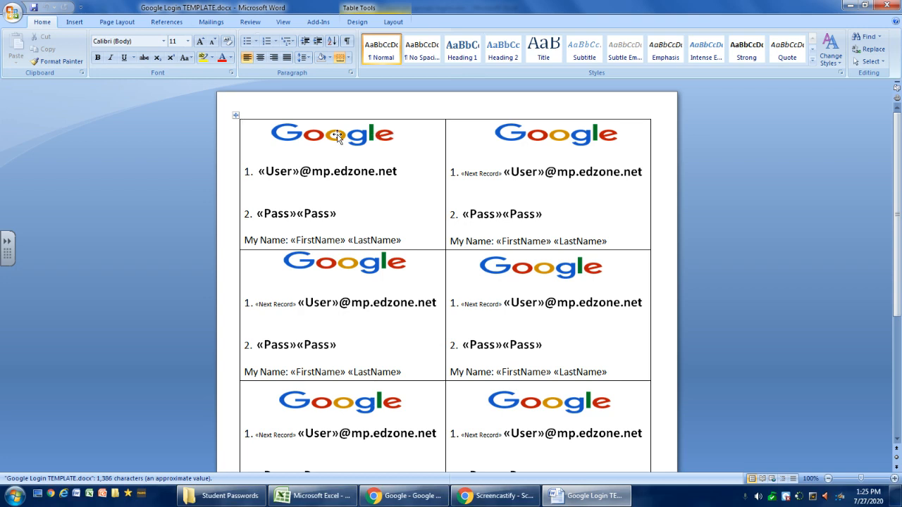
# Review the merge fields on the template's login cards and the email domain following the User field
pyautogui.scroll(-5, 423, 216)
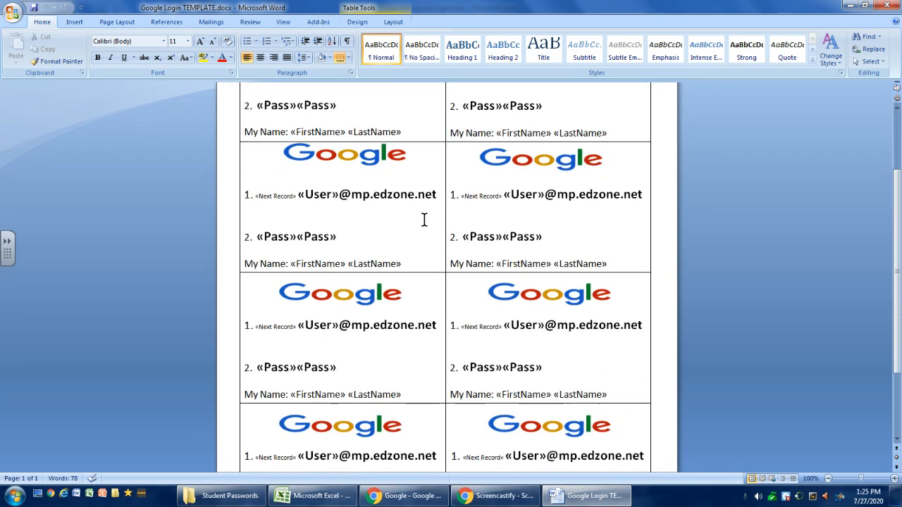
pyautogui.scroll(-2, 424, 213)
pyautogui.scroll(6, 423, 207)
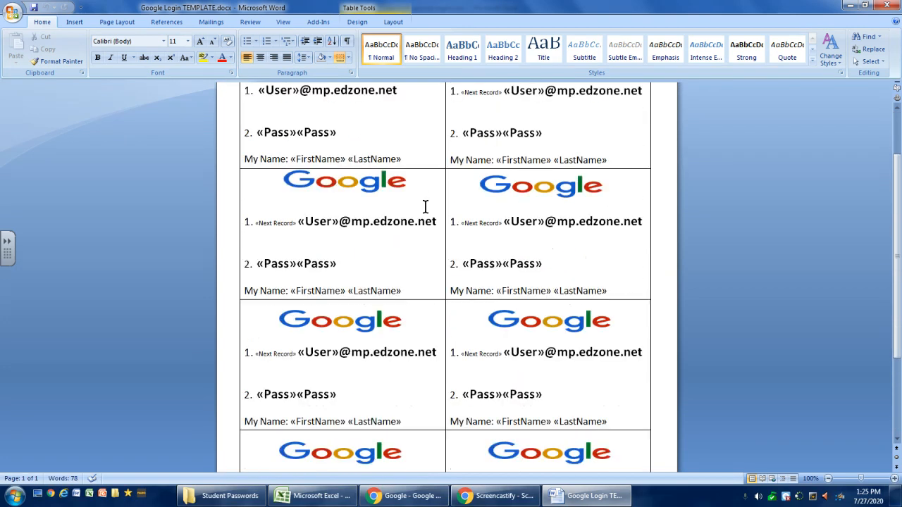
pyautogui.scroll(1, 425, 204)
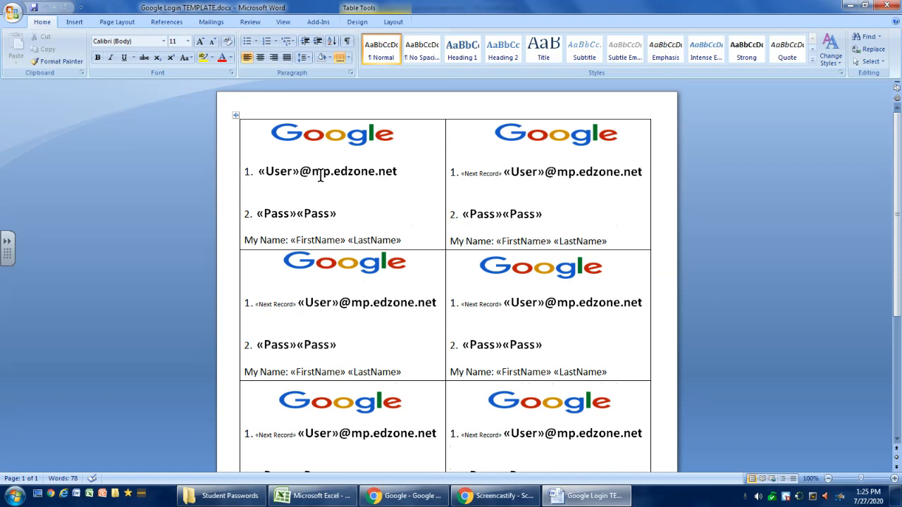
pyautogui.moveTo(312, 173); pyautogui.dragTo(398, 174)
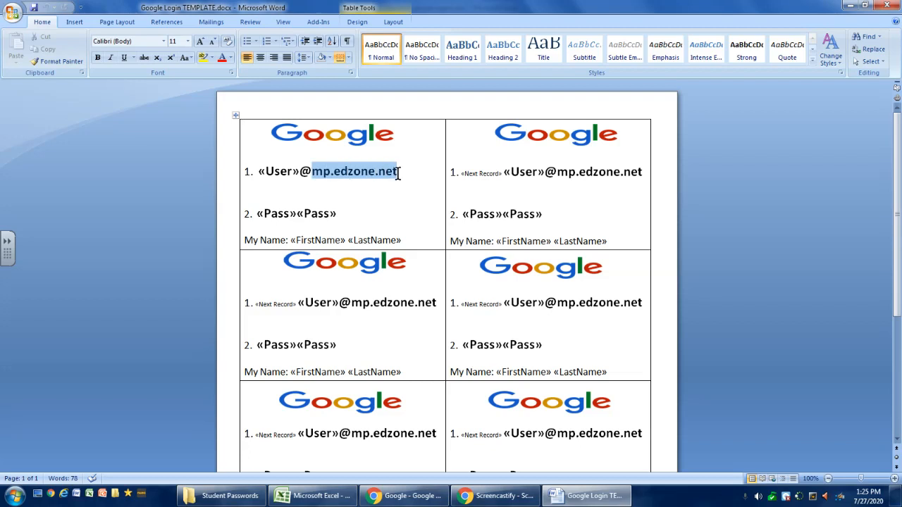
pyautogui.click(387, 194)
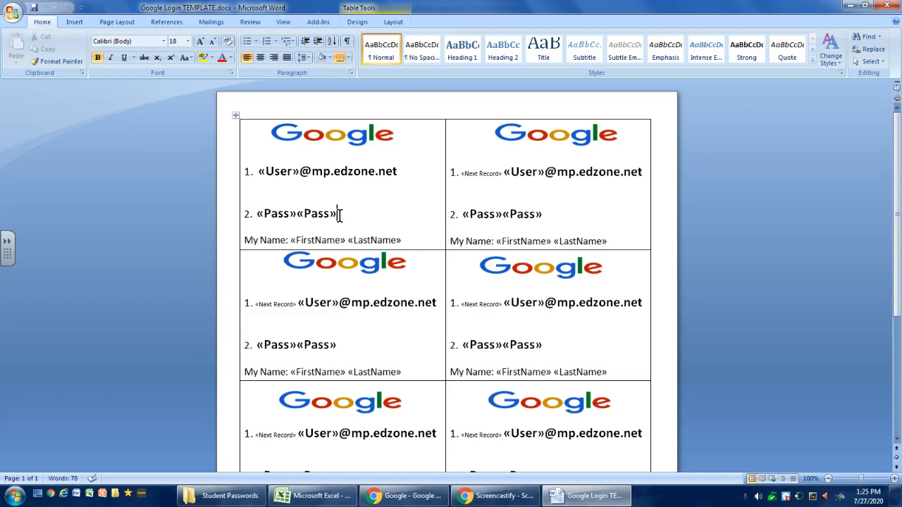
# Delete the duplicate Pass merge field from line 2 of the first login card
pyautogui.doubleClick(339, 215)
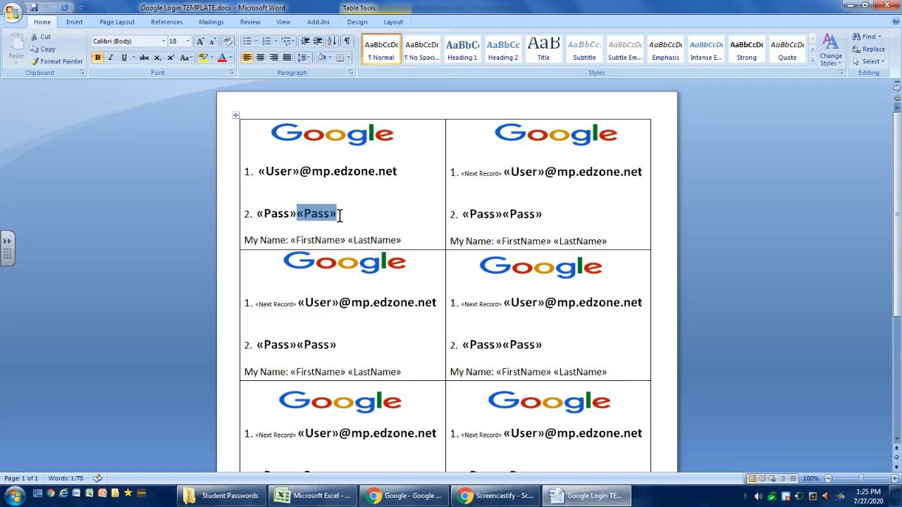
pyautogui.press('Delete')
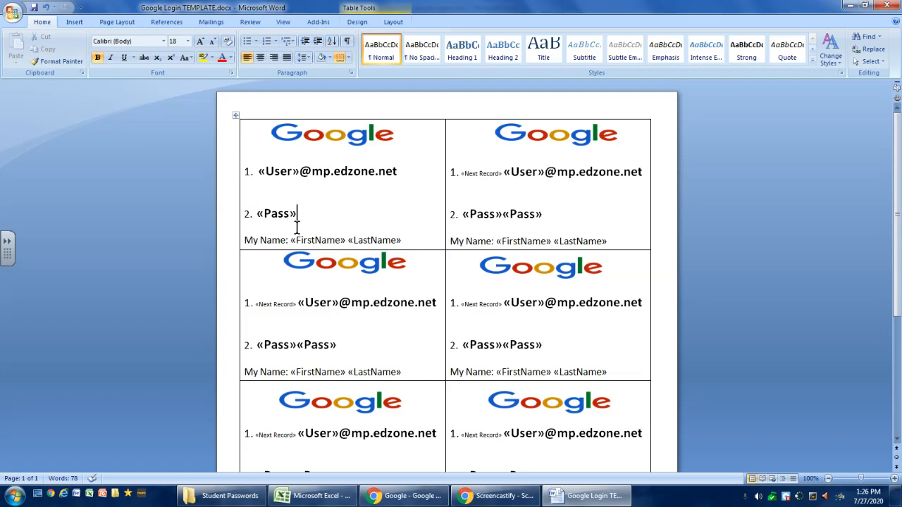
# Reselect the example google logins workbook from the Desktop as the existing recipient list for the mail merge
pyautogui.click(202, 22)
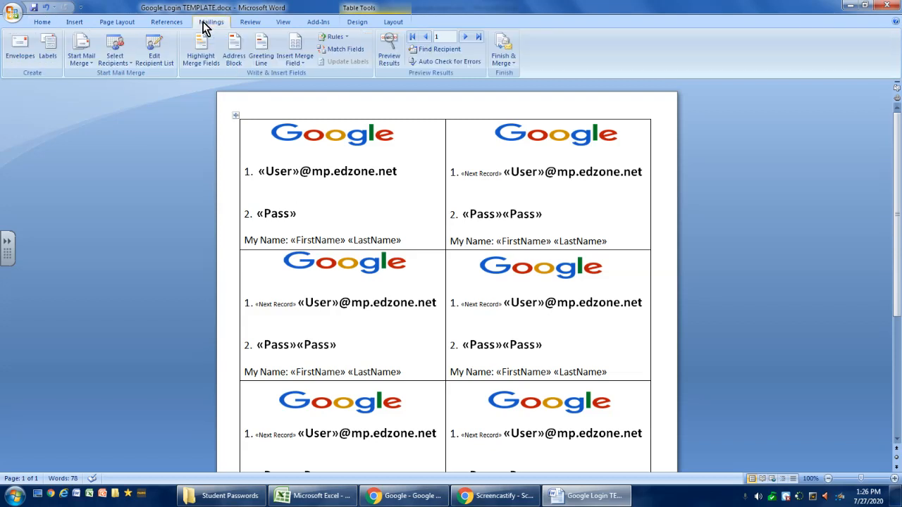
pyautogui.click(116, 60)
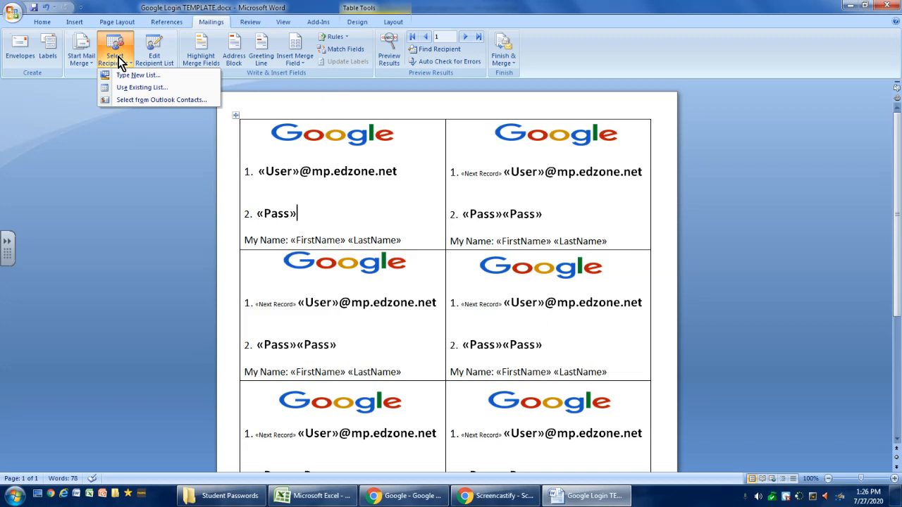
pyautogui.click(141, 89)
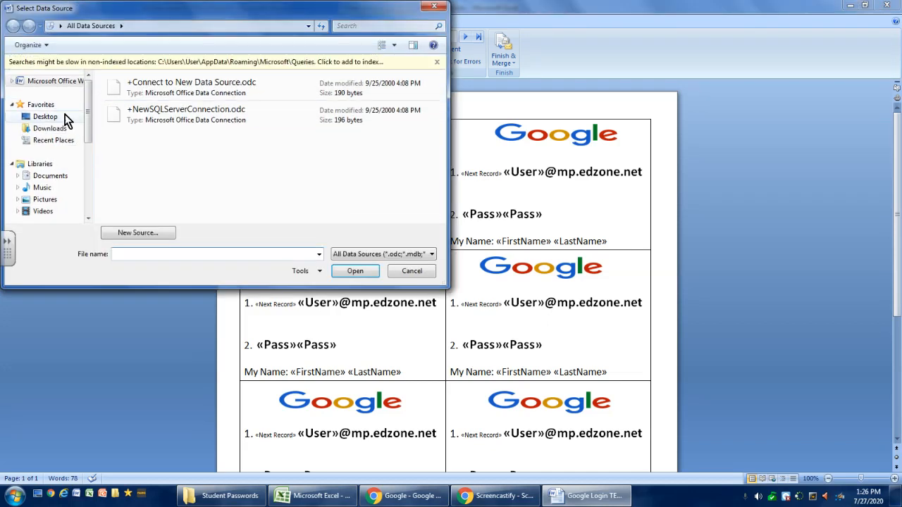
pyautogui.click(46, 116)
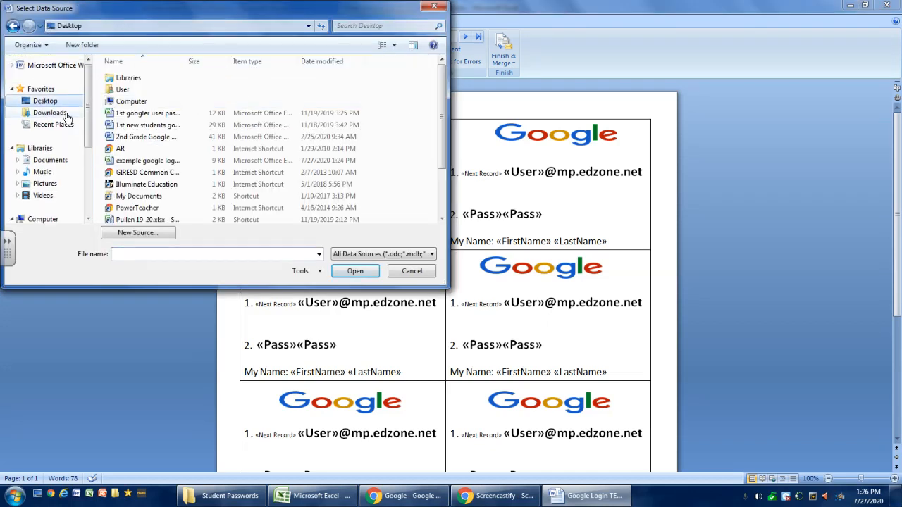
pyautogui.click(163, 160)
pyautogui.click(365, 274)
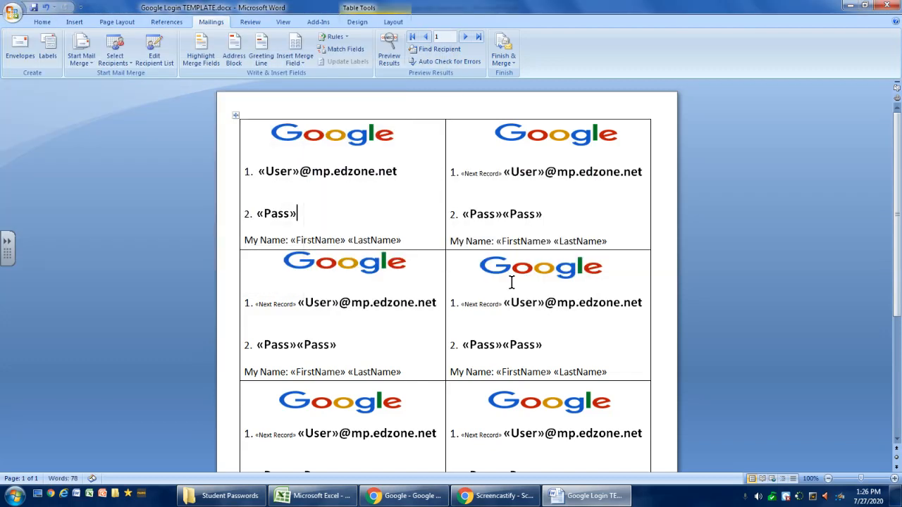
# Preview the merge results on the cards, then merge all records into a new editable document and review its cards
pyautogui.click(391, 46)
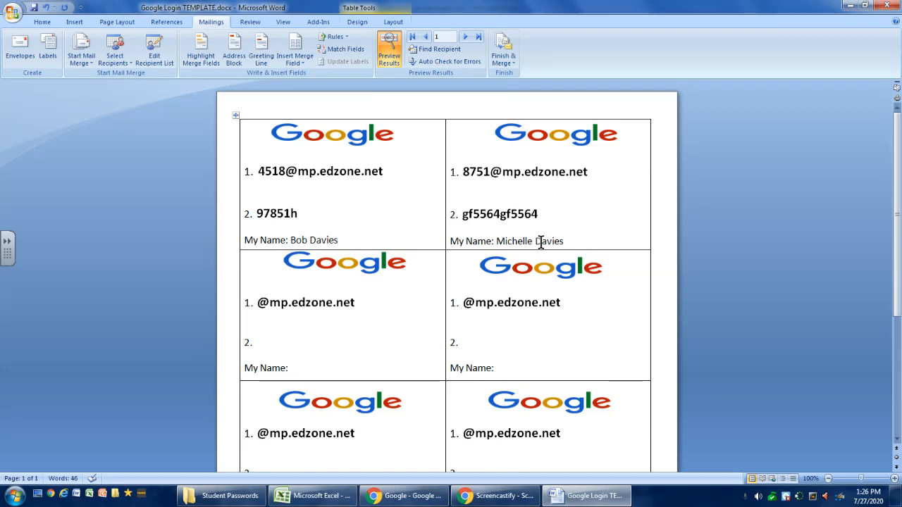
pyautogui.click(391, 56)
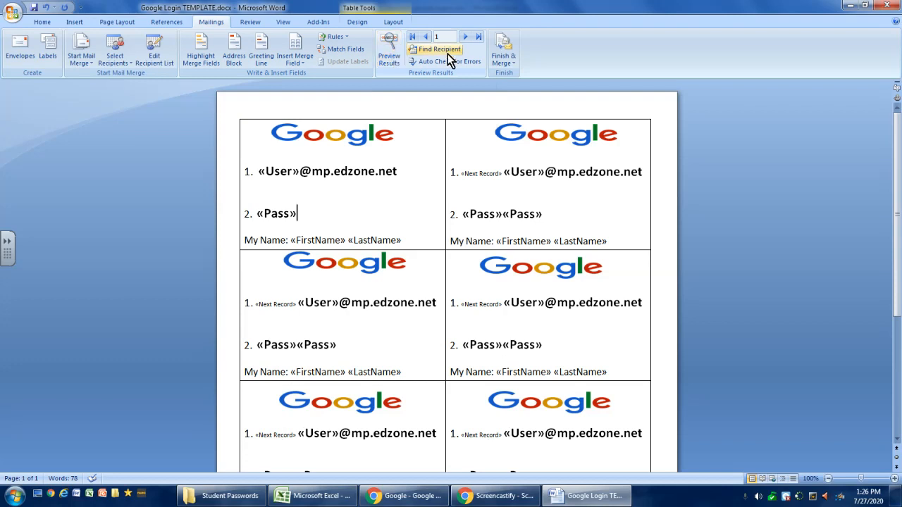
pyautogui.click(509, 58)
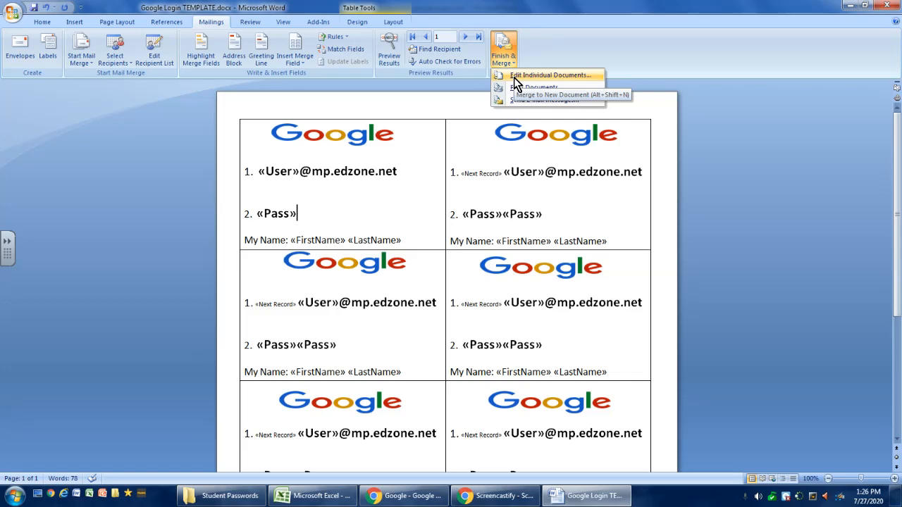
pyautogui.click(514, 78)
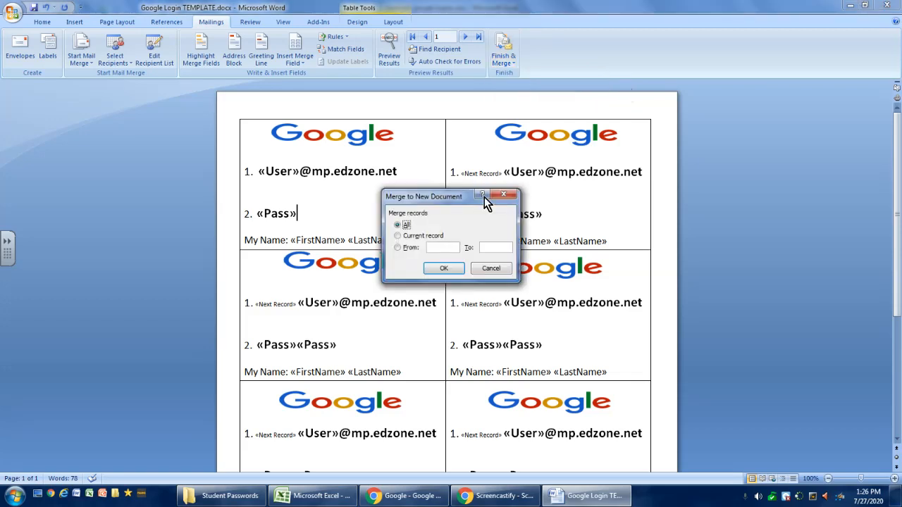
pyautogui.click(445, 269)
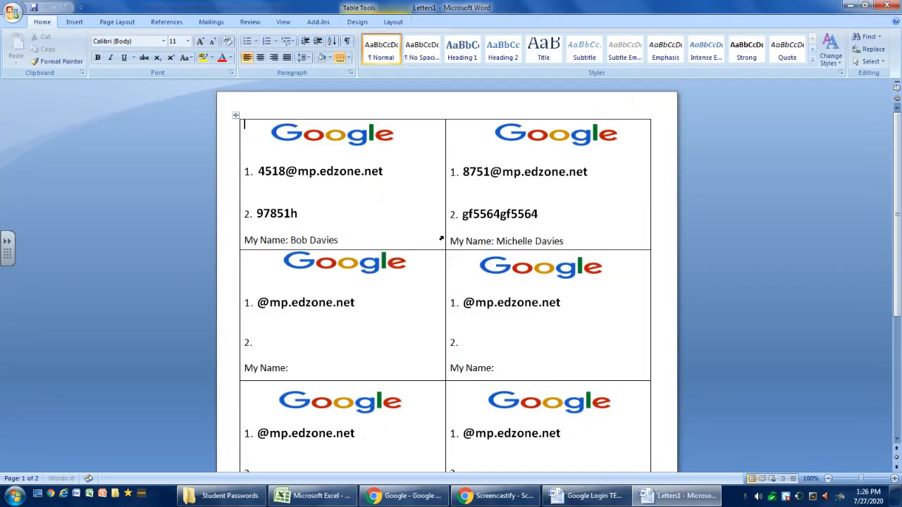
pyautogui.scroll(-3, 442, 232)
pyautogui.scroll(-3, 442, 233)
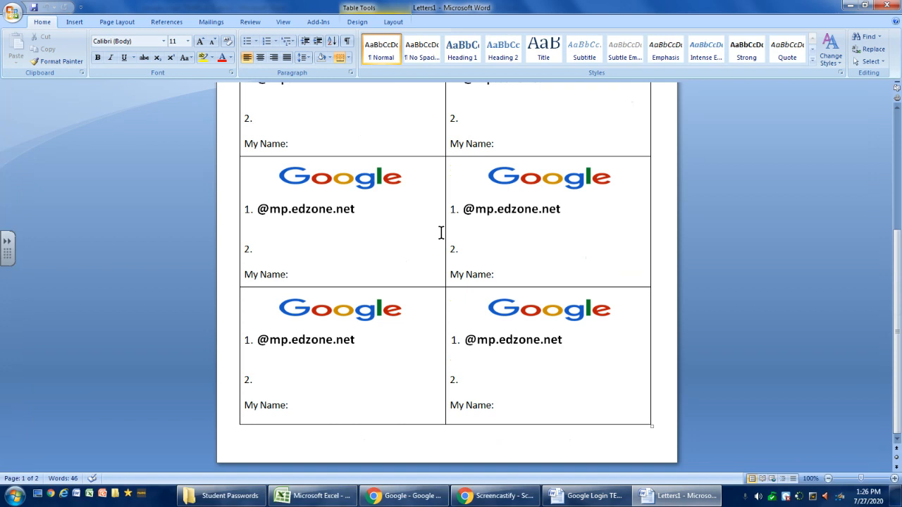
pyautogui.scroll(5, 660, 306)
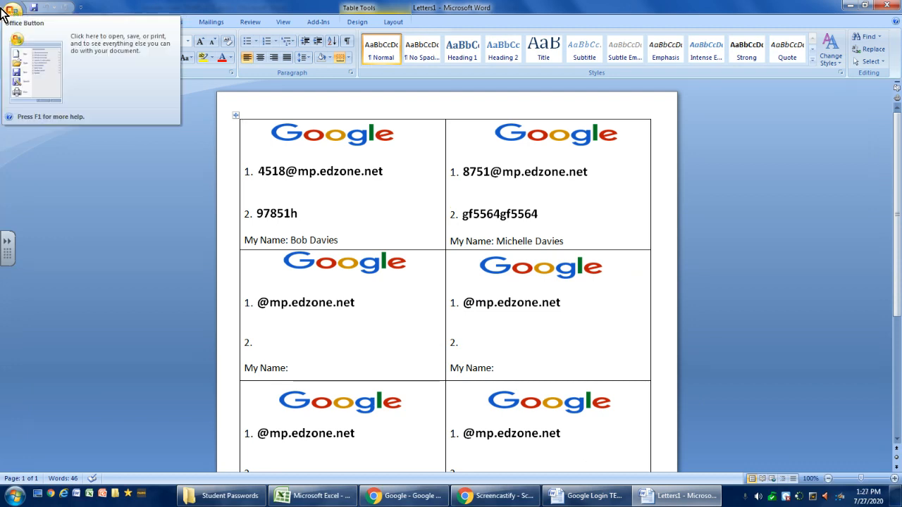
pyautogui.click(10, 16)
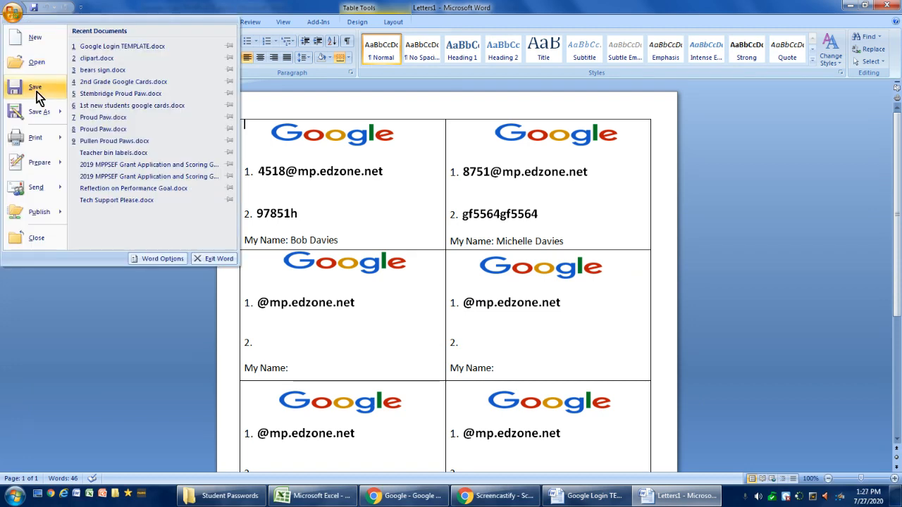
pyautogui.moveTo(31, 107)
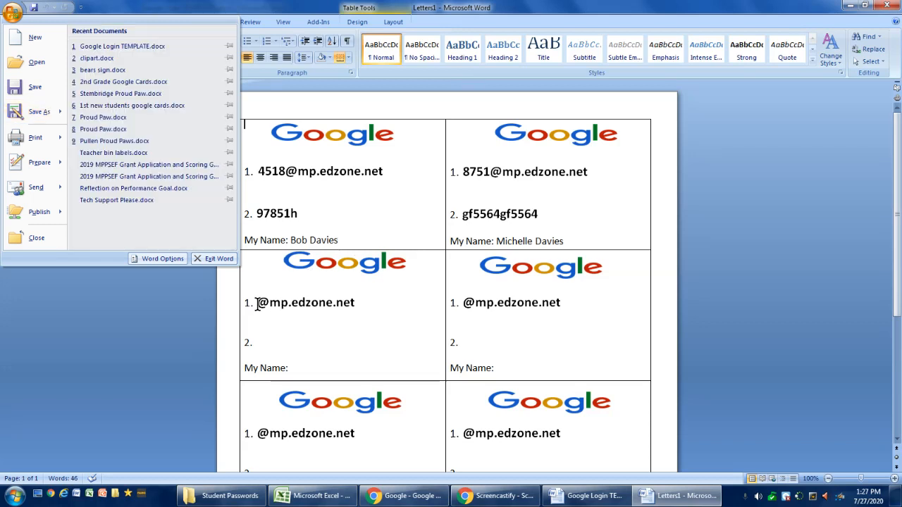
pyautogui.click(334, 289)
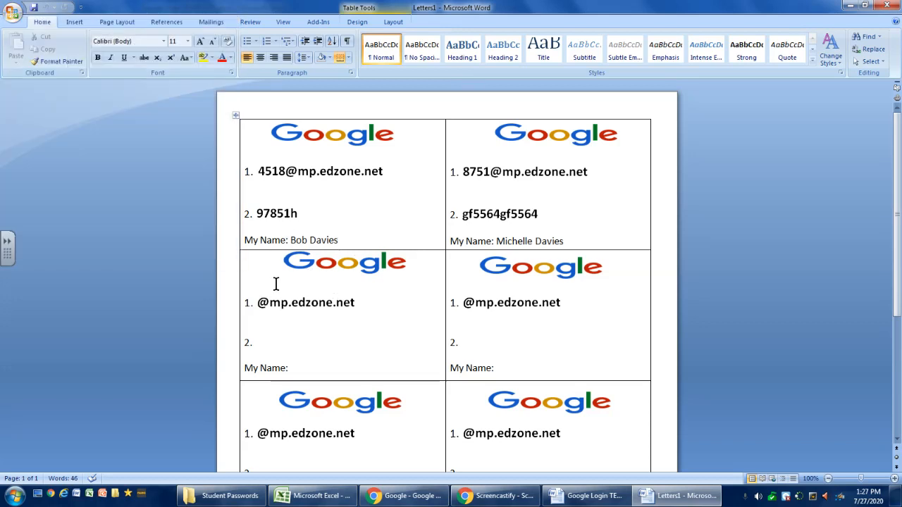
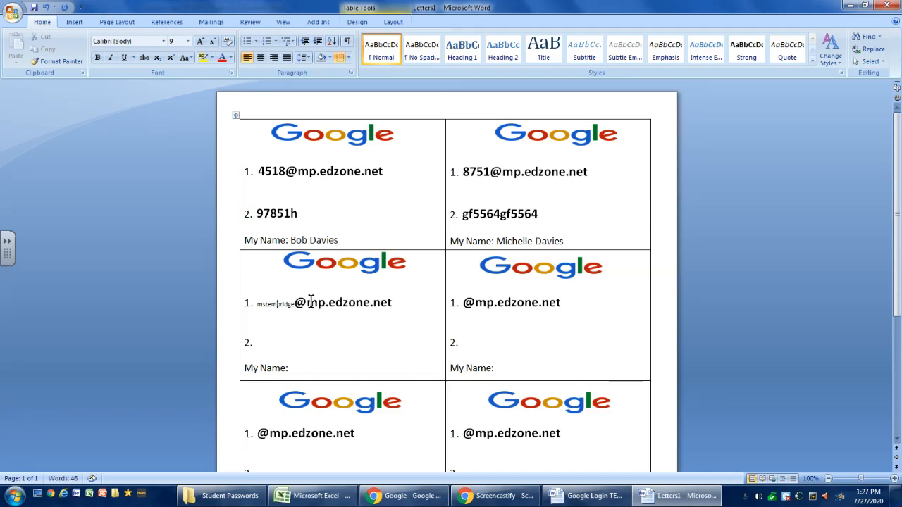